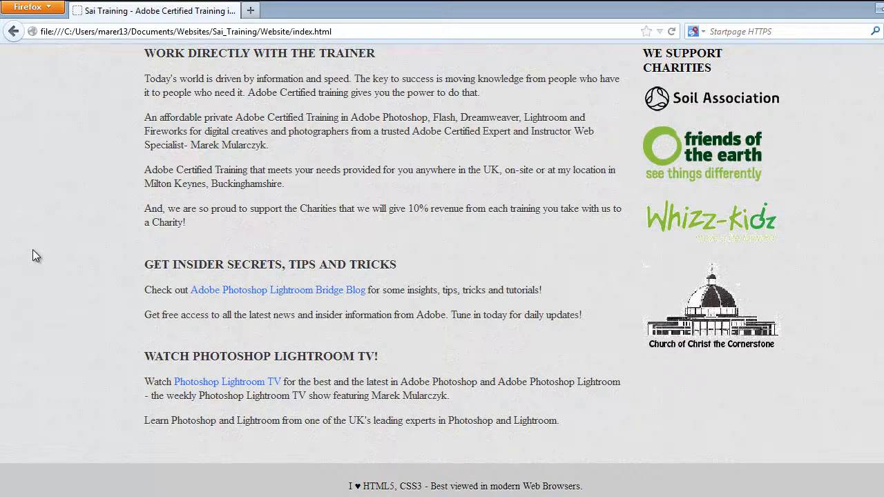
# Switch to Photoshop, create a new 1366 × 681 pixel document at 72 pixels/inch, and paste the copied browser screenshot into it
pyautogui.hotkey('alt', 'Tab')
pyautogui.hotkey('alt', 'Tab')
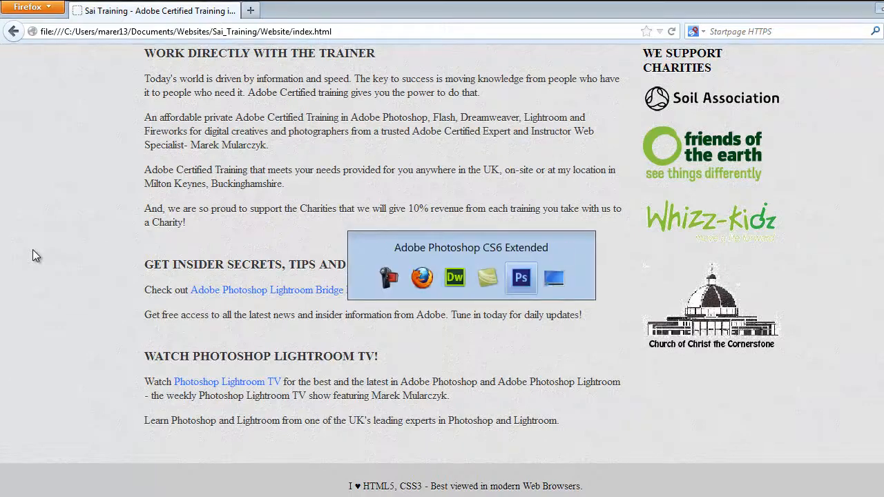
pyautogui.hotkey('ctrl', 'n')
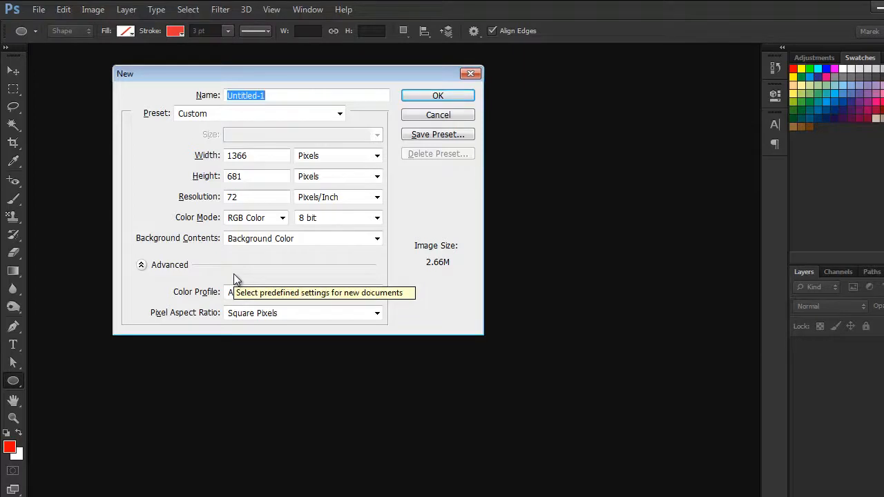
pyautogui.press('Return')
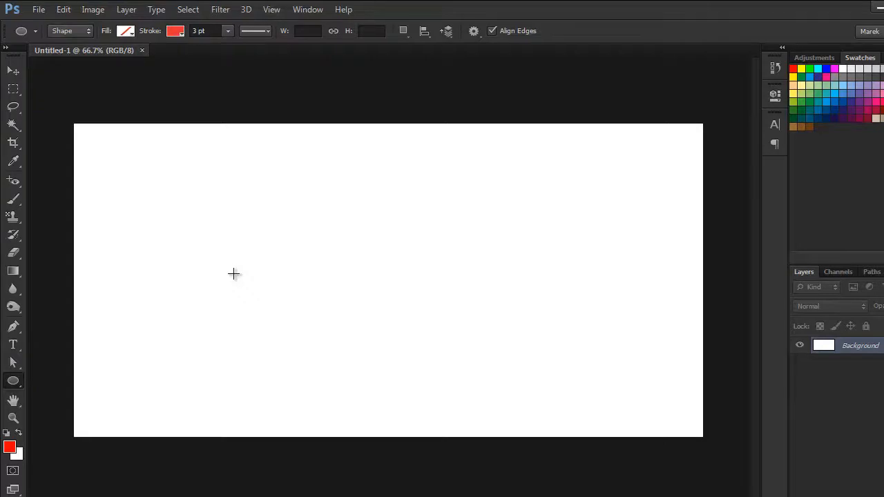
pyautogui.hotkey('ctrl', 'v')
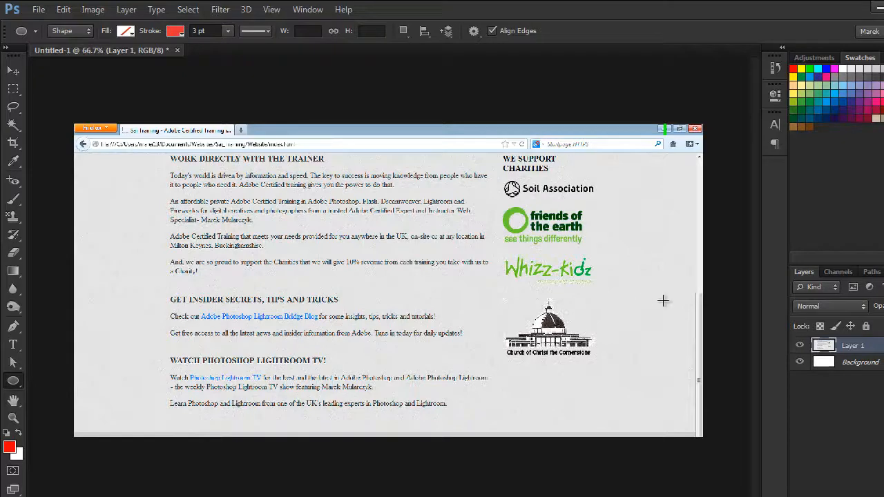
# Convert the Background into a regular layer named Layer 0 and fill it with black at 100% opacity
pyautogui.doubleClick(875, 364)
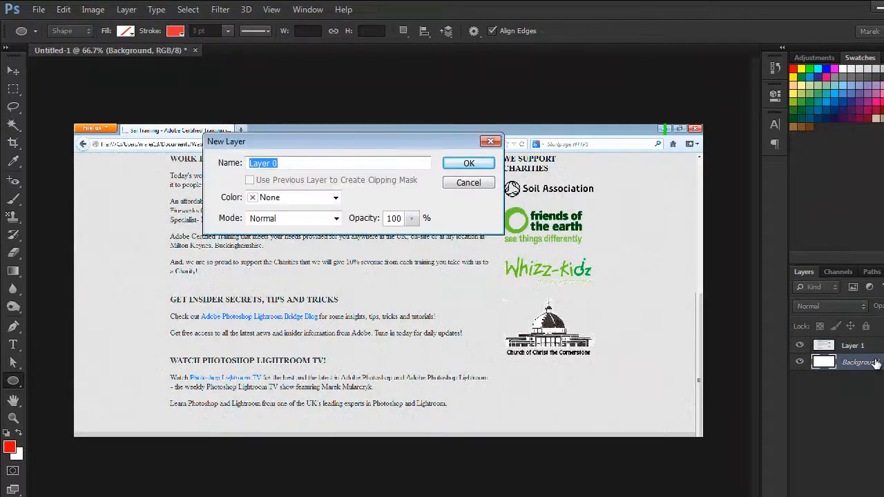
pyautogui.press('Return')
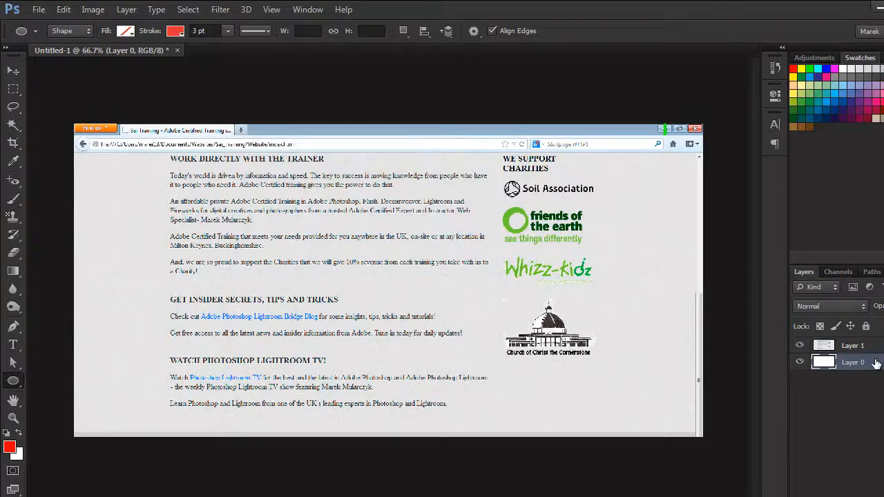
pyautogui.click(64, 10)
pyautogui.click(138, 203)
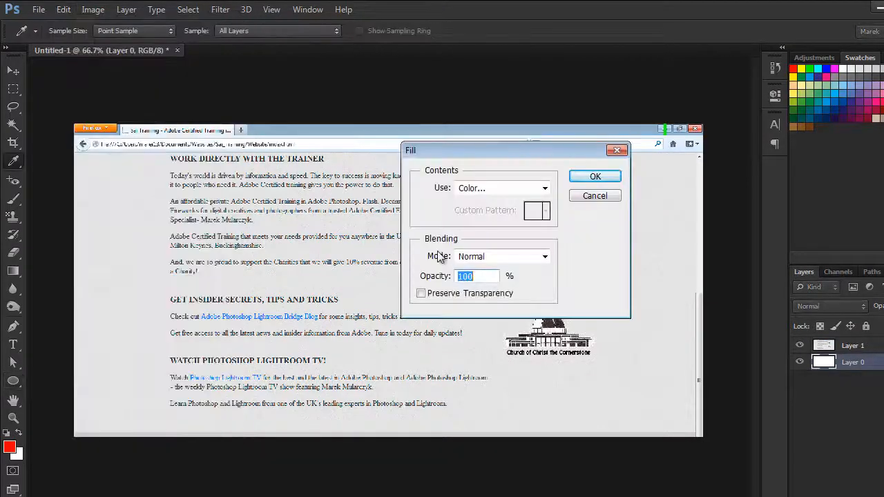
pyautogui.click(545, 188)
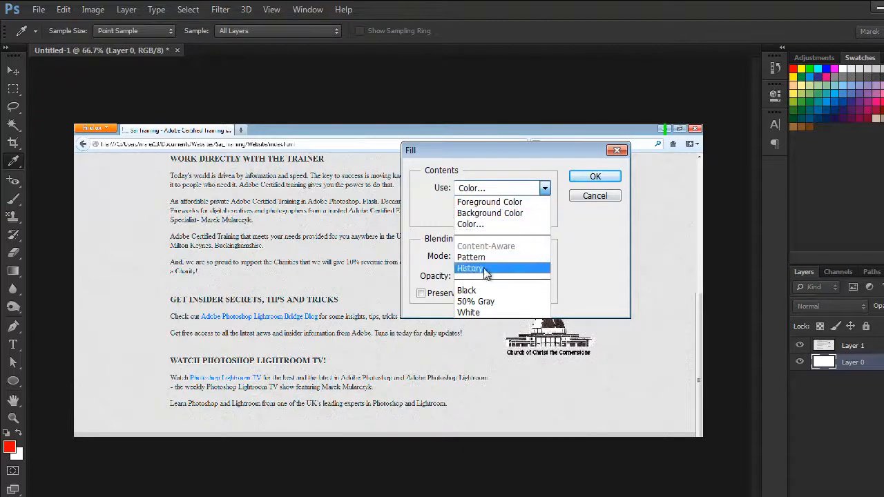
pyautogui.click(477, 291)
pyautogui.click(601, 178)
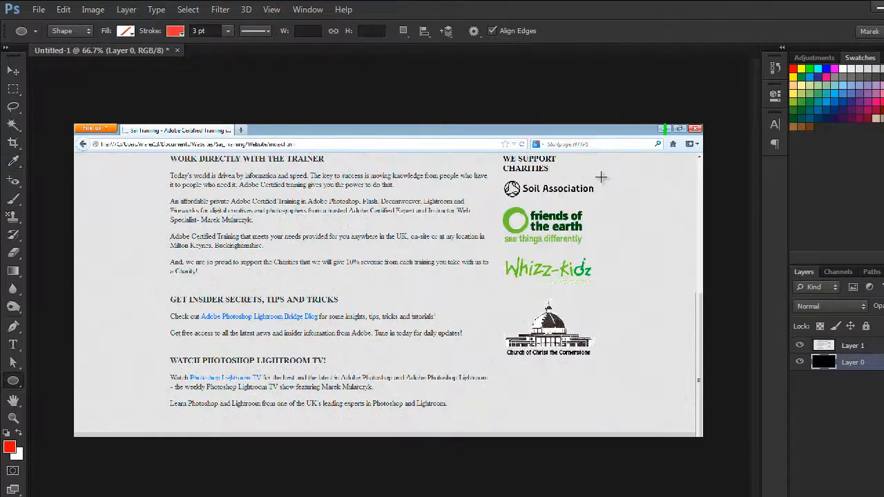
# Scale the screenshot on Layer 1 proportionally to about 48% and place it in the upper left half of the canvas
pyautogui.click(827, 347)
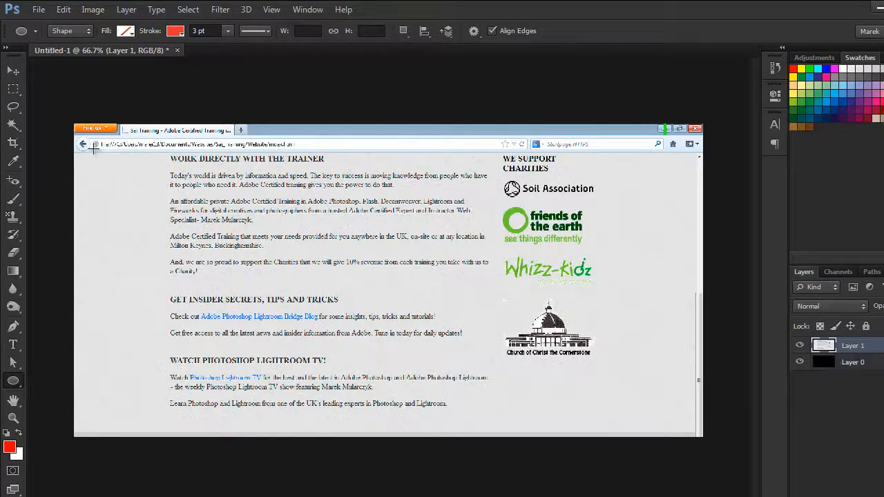
pyautogui.click(63, 11)
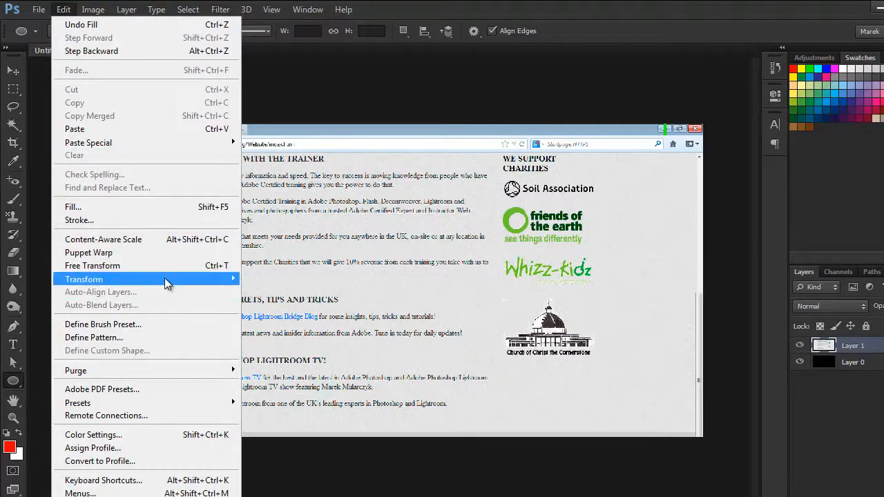
pyautogui.moveTo(169, 280)
pyautogui.click(322, 301)
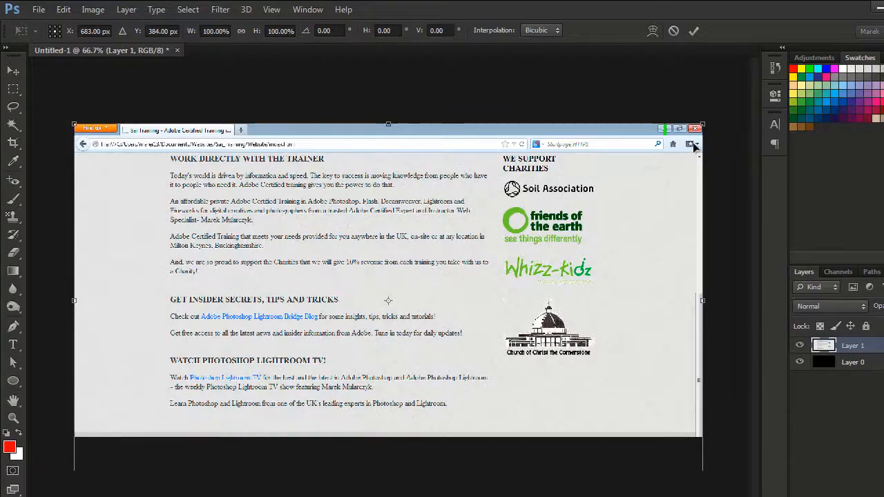
pyautogui.moveTo(703, 124); pyautogui.dragTo(466, 210)
pyautogui.moveTo(223, 306); pyautogui.dragTo(291, 213)
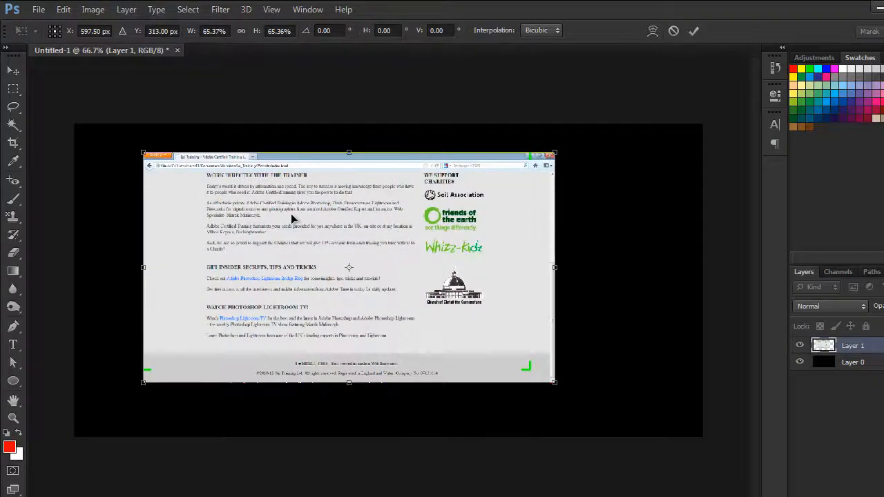
pyautogui.hotkey('ctrl', '0')
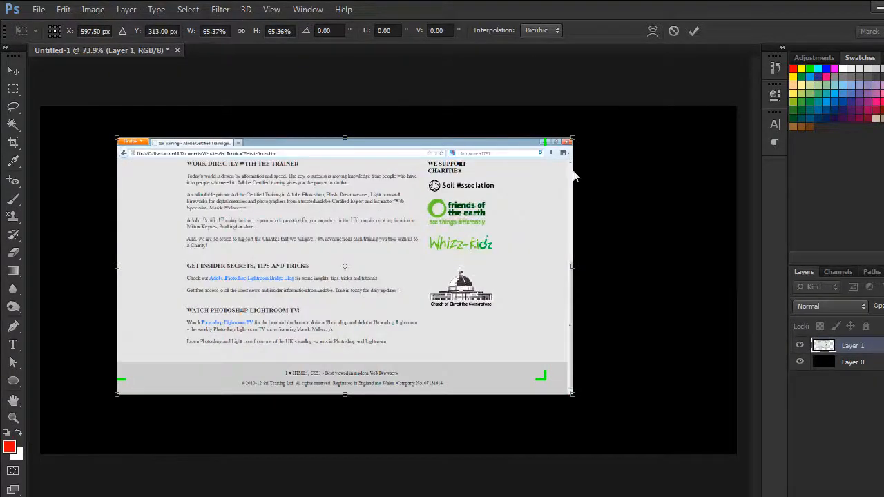
pyautogui.moveTo(572, 138); pyautogui.dragTo(453, 199)
pyautogui.moveTo(272, 248); pyautogui.dragTo(304, 187)
# Distort the screenshot by pulling its two right corners inward so the right edge is shorter and appears to recede in perspective
pyautogui.rightClick(305, 188)
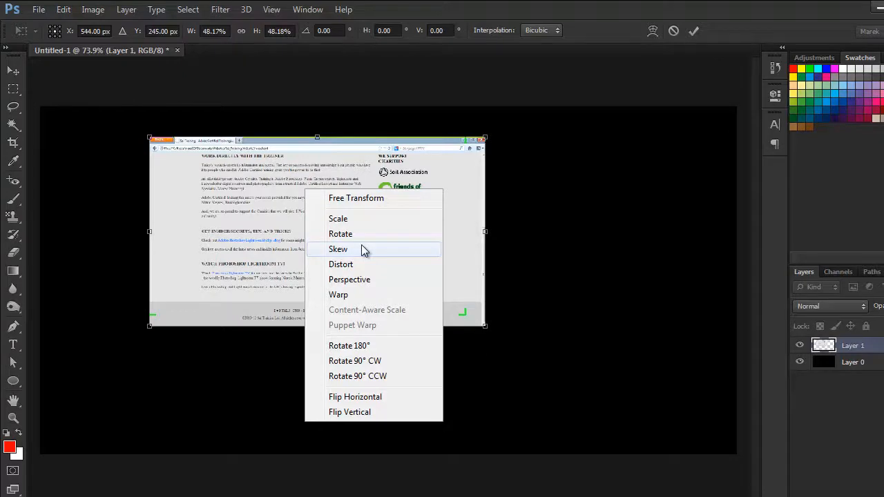
pyautogui.click(349, 265)
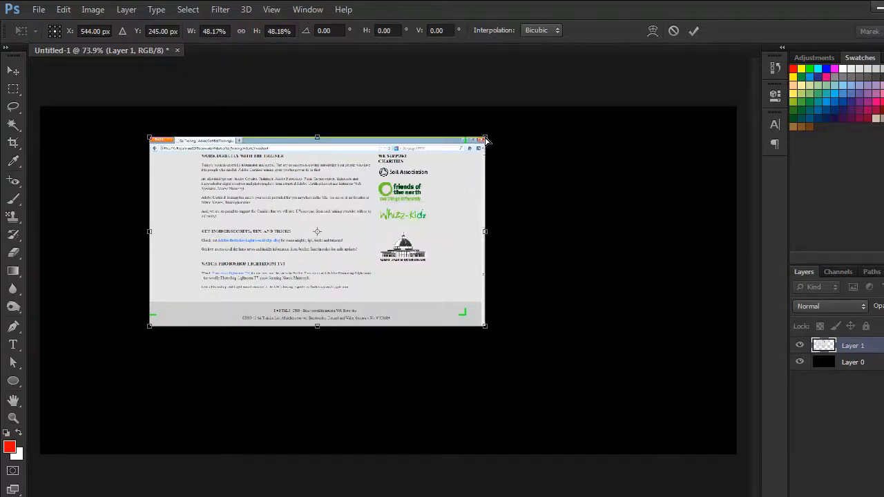
pyautogui.moveTo(486, 141); pyautogui.dragTo(396, 158)
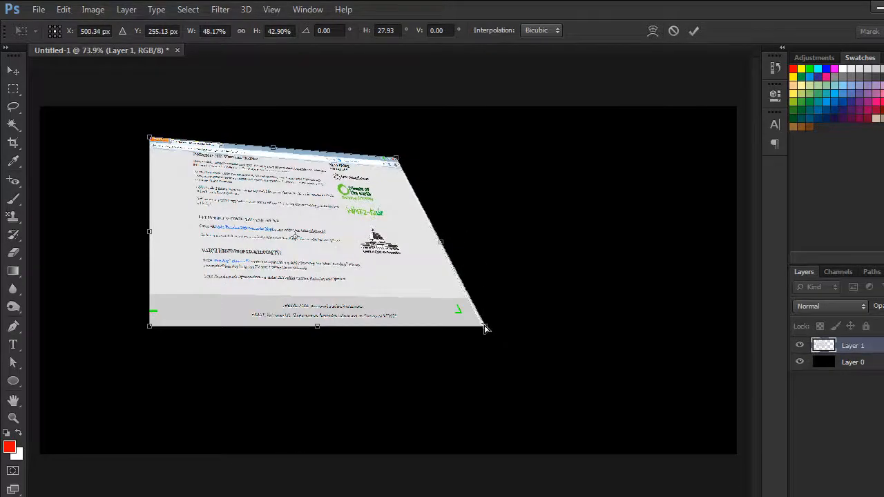
pyautogui.moveTo(483, 326); pyautogui.dragTo(381, 319)
pyautogui.moveTo(395, 158); pyautogui.dragTo(365, 167)
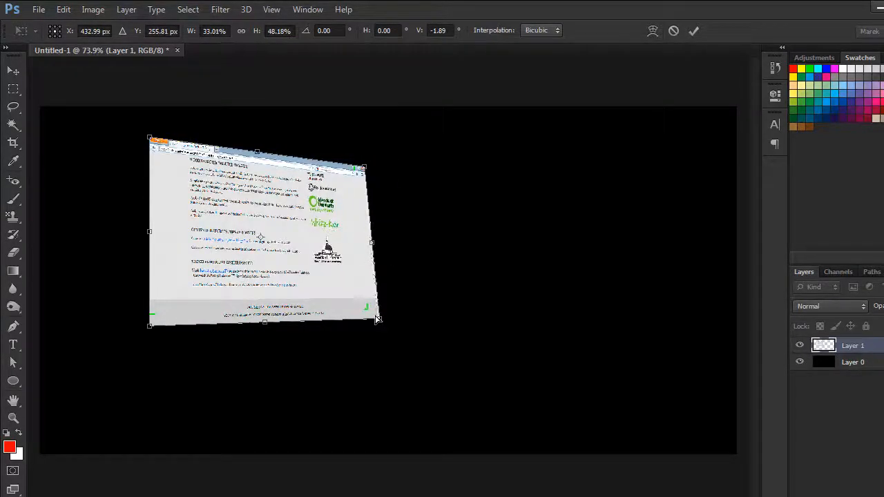
pyautogui.moveTo(379, 320); pyautogui.dragTo(349, 312)
pyautogui.moveTo(364, 168); pyautogui.dragTo(342, 175)
pyautogui.hotkey('ctrl', '+')
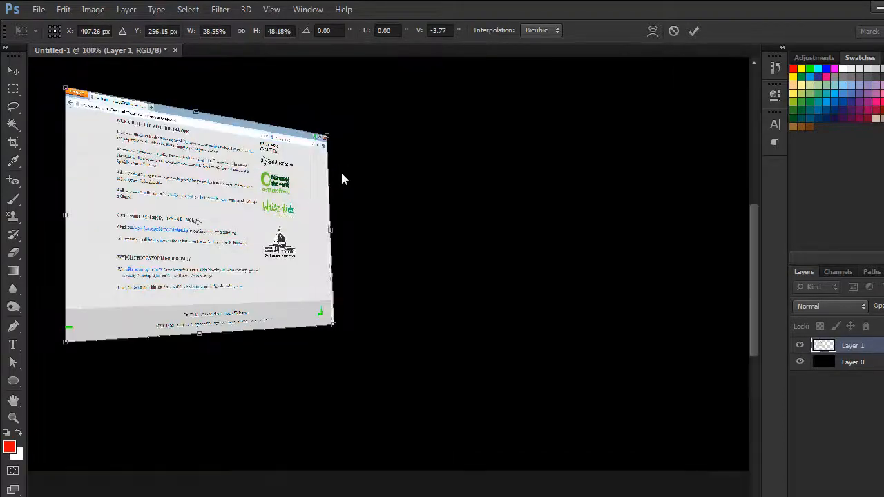
pyautogui.moveTo(395, 191); pyautogui.dragTo(545, 207)
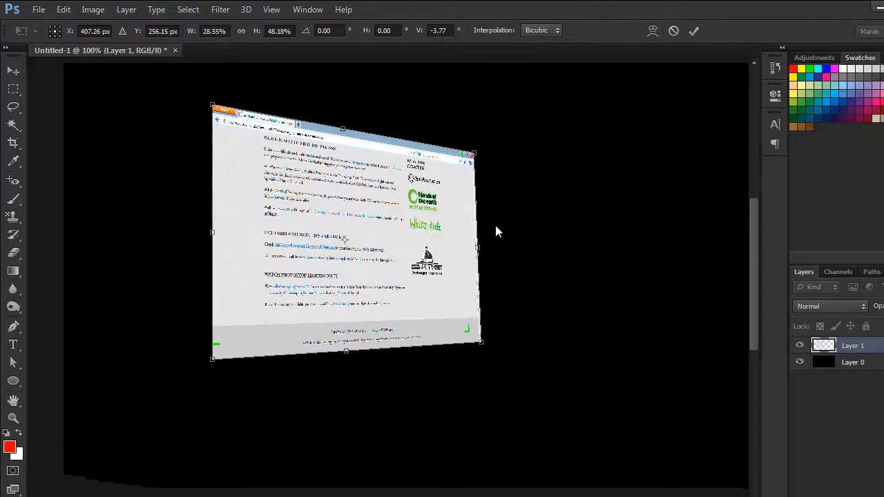
pyautogui.moveTo(475, 156); pyautogui.dragTo(478, 157)
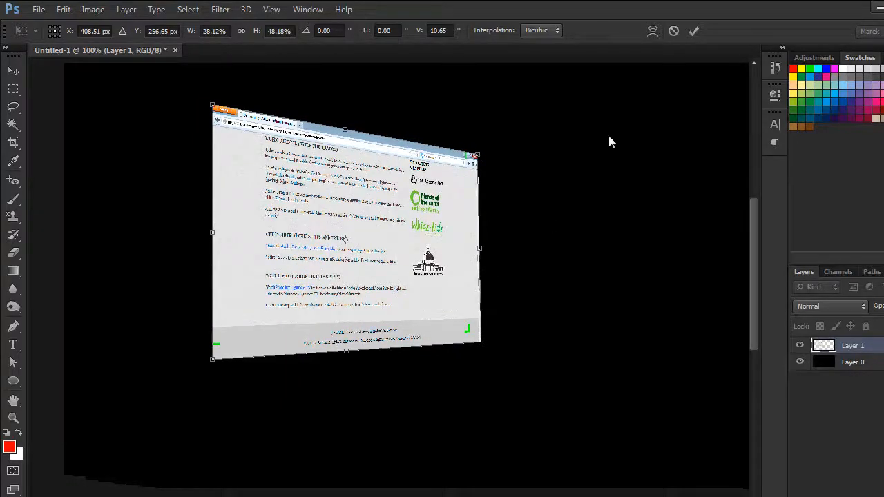
pyautogui.click(692, 31)
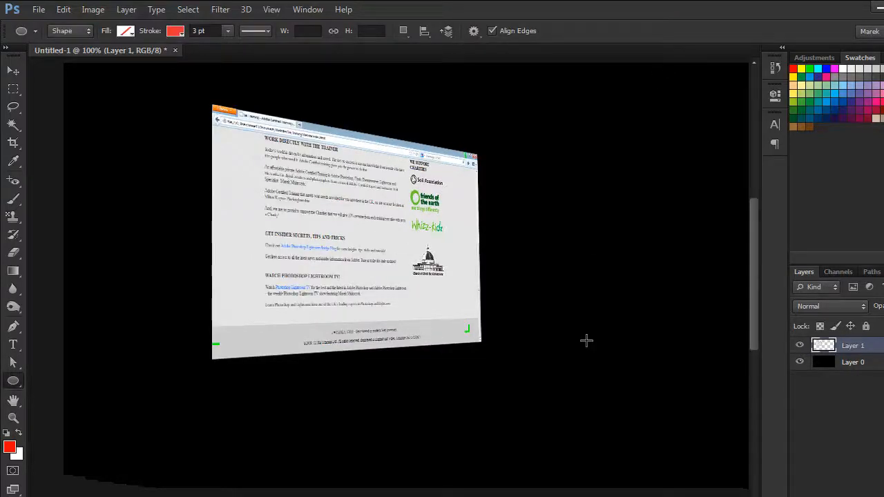
# Narrow the distorted screenshot to about 91% of its width from the right side, keeping its height
pyautogui.hotkey('ctrl', 't')
pyautogui.rightClick(316, 276)
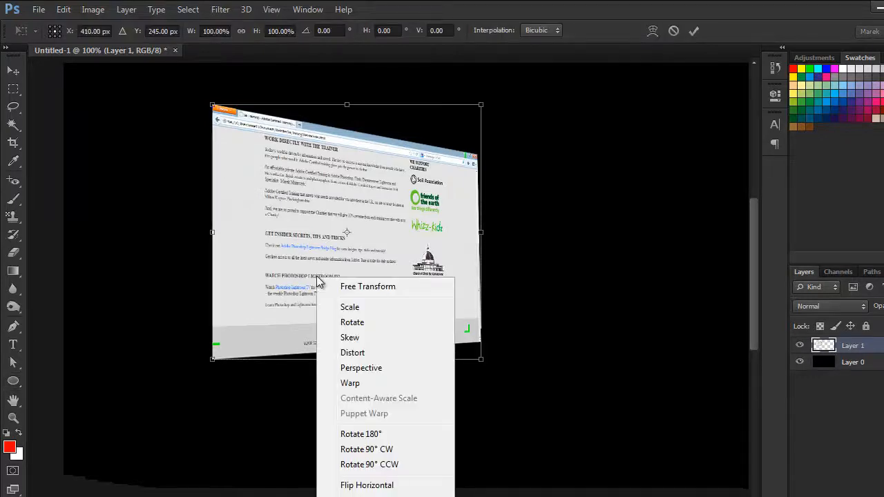
pyautogui.click(484, 233)
pyautogui.moveTo(481, 233); pyautogui.dragTo(452, 236)
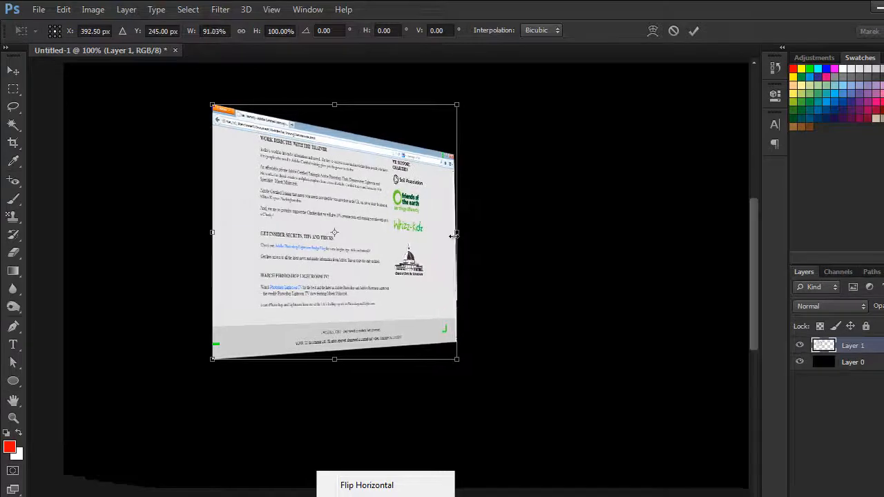
pyautogui.press('Return')
pyautogui.press('u')
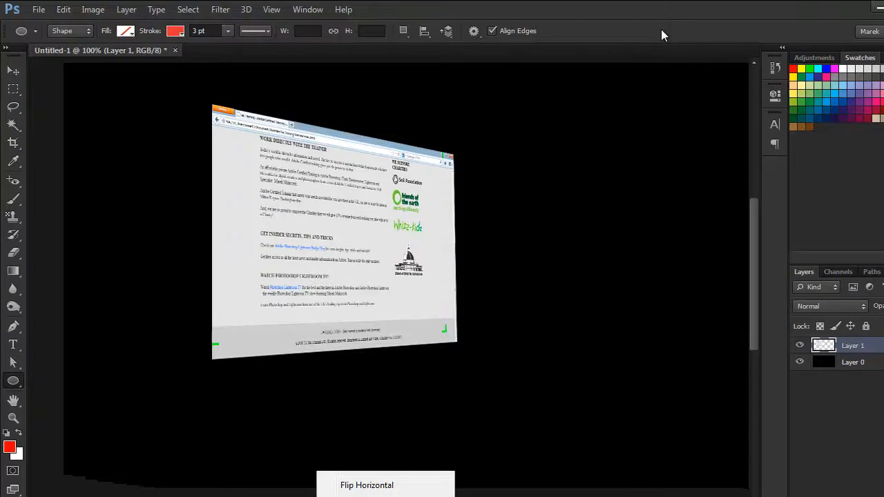
# Switch to the Move tool and open the drop shadow layer style settings for Layer 1, keeping the screenshot in view
pyautogui.press('v')
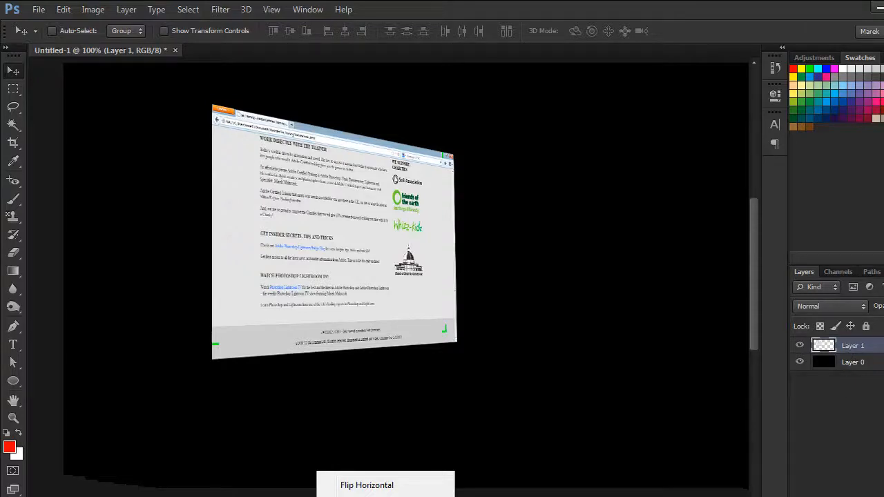
pyautogui.rightClick(812, 346)
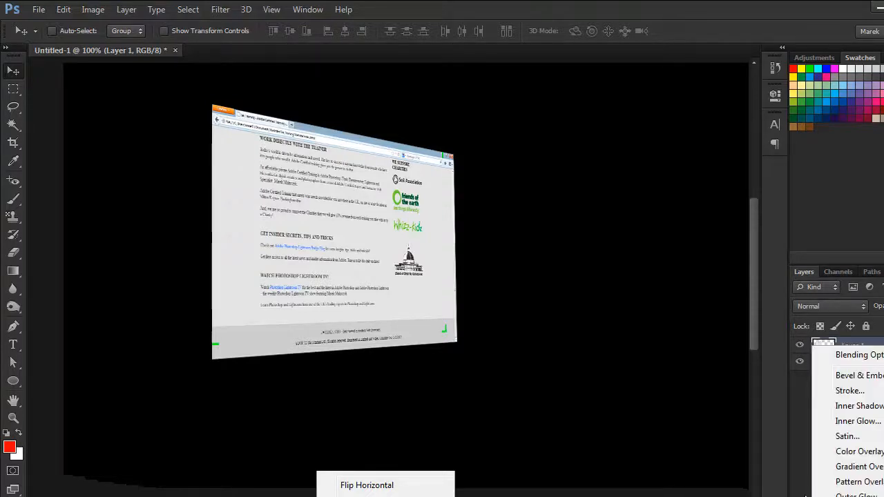
pyautogui.click(857, 496)
pyautogui.moveTo(729, 101); pyautogui.dragTo(592, 109)
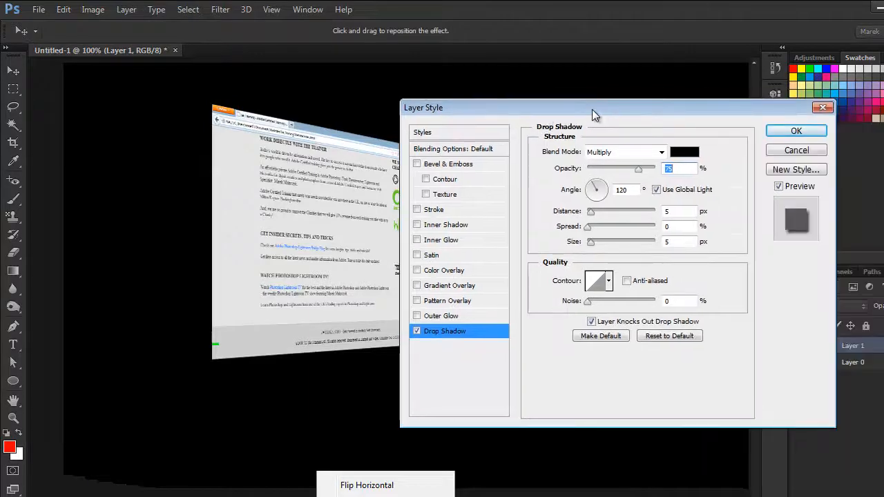
# Try a drop shadow distance of 4 px and an inner shadow on Layer 1, and switch both effects off
pyautogui.moveTo(587, 211)
pyautogui.mouseDown()
pyautogui.moveTo(599, 218)
pyautogui.moveTo(589, 214)
pyautogui.mouseUp()
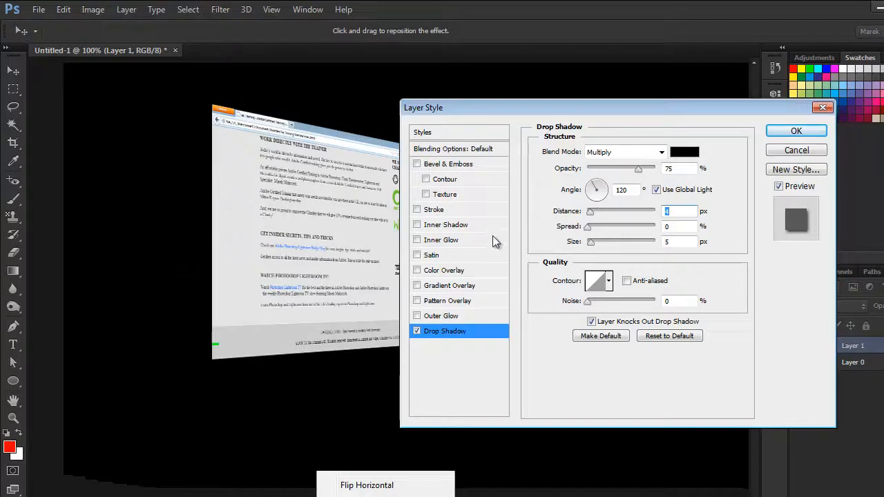
pyautogui.click(450, 227)
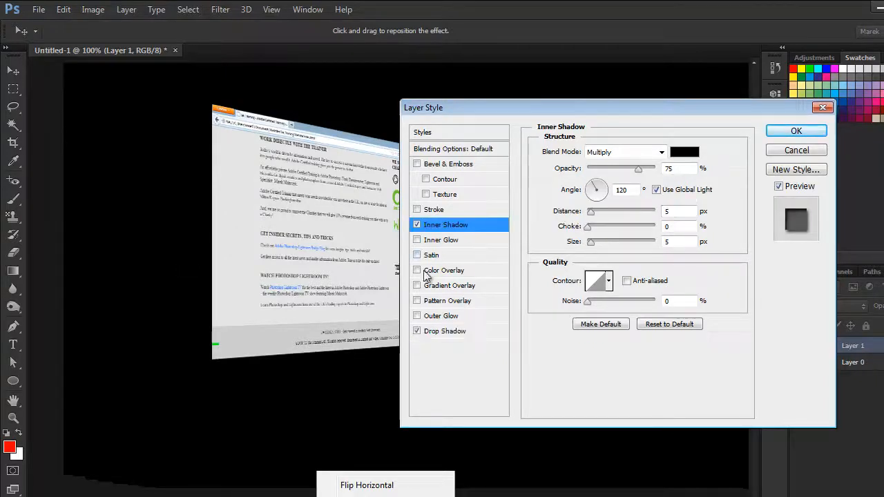
pyautogui.click(417, 331)
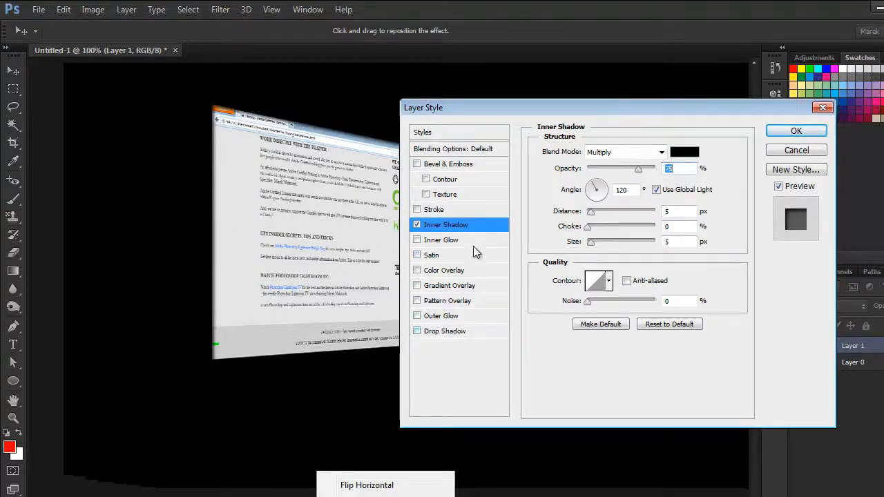
pyautogui.click(417, 225)
# Apply a Bevel & Emboss effect to Layer 1 with the default Inner Bevel, 100% depth and 5 px size
pyautogui.click(432, 163)
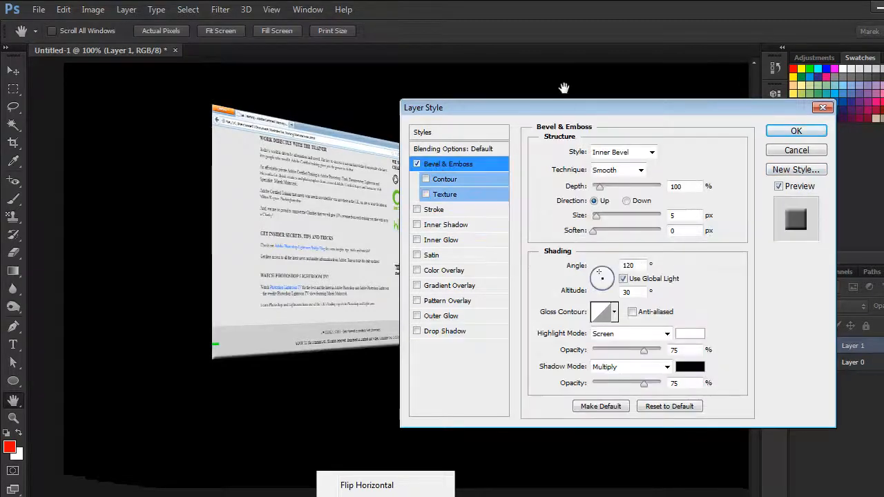
pyautogui.moveTo(564, 107); pyautogui.dragTo(663, 98)
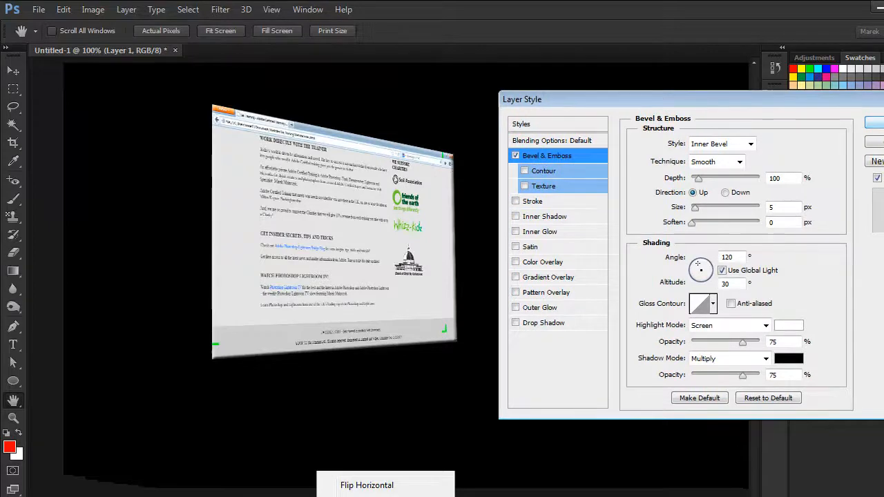
pyautogui.click(874, 122)
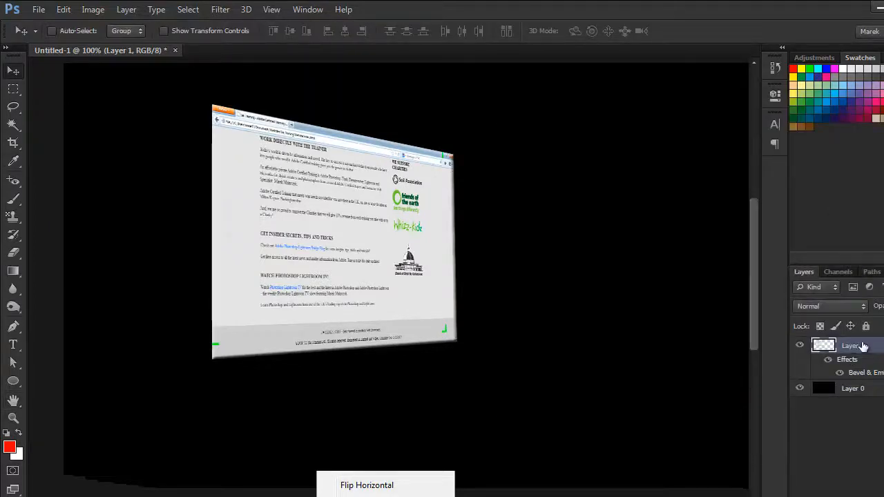
# Duplicate Layer 1 together with its Bevel & Emboss effect
pyautogui.moveTo(876, 347); pyautogui.dragTo(882, 494)
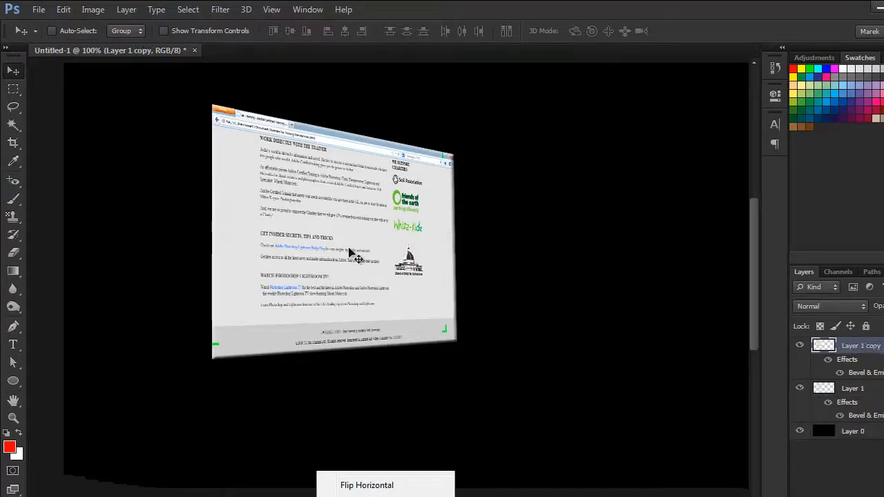
# Flip Layer 1 copy vertically and move it below Layer 1, both in the layer order and on the canvas
pyautogui.hotkey('ctrl', 't')
pyautogui.rightClick(364, 212)
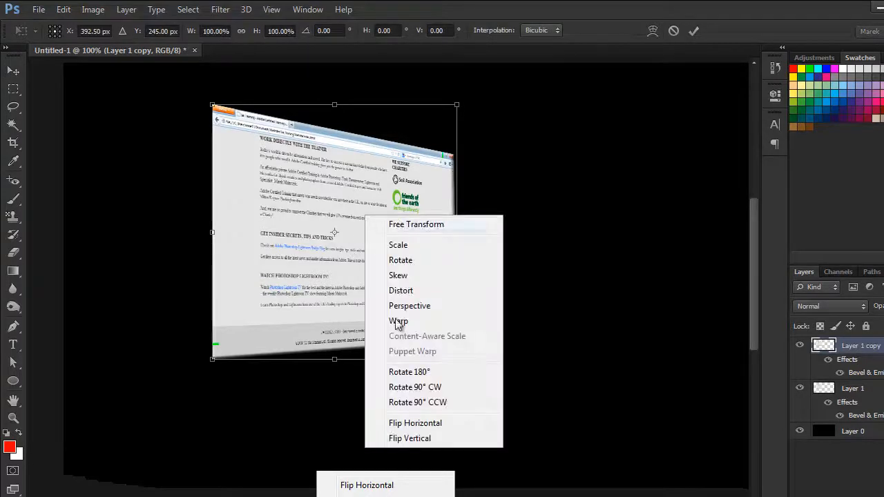
pyautogui.click(410, 438)
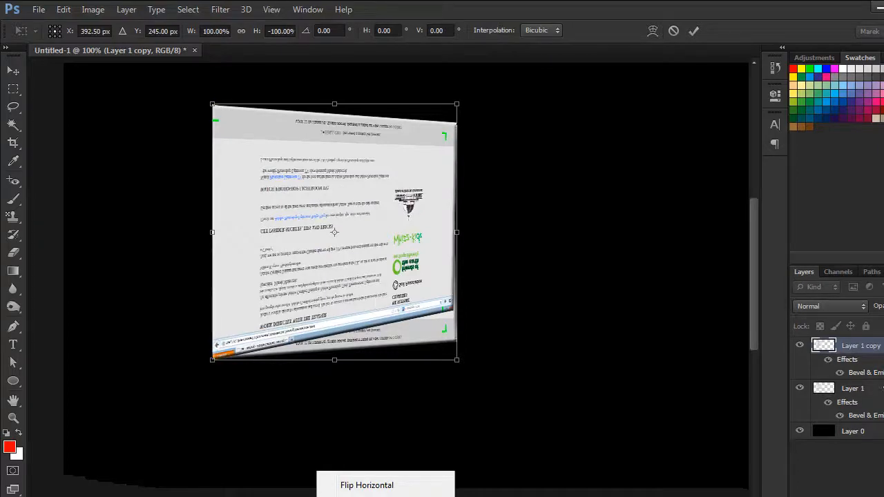
pyautogui.press('Return')
pyautogui.moveTo(881, 400); pyautogui.dragTo(879, 422)
pyautogui.moveTo(340, 333); pyautogui.dragTo(351, 417)
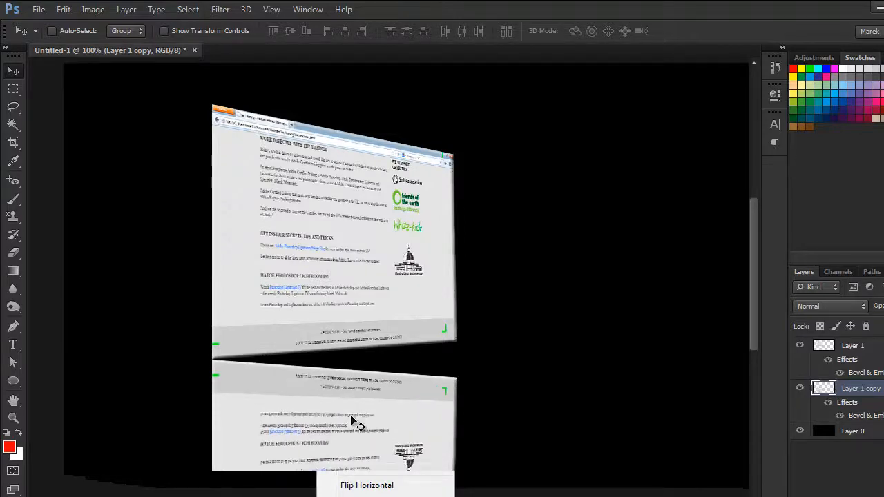
# Skew the flipped copy upward along its right side so its upper edge follows the slanted lower edge of the screenshot
pyautogui.hotkey('ctrl', '-')
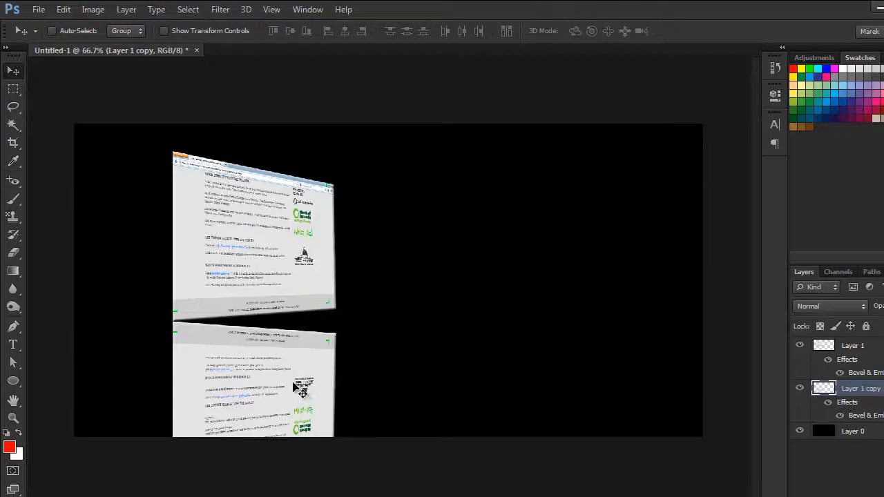
pyautogui.hotkey('ctrl', 't')
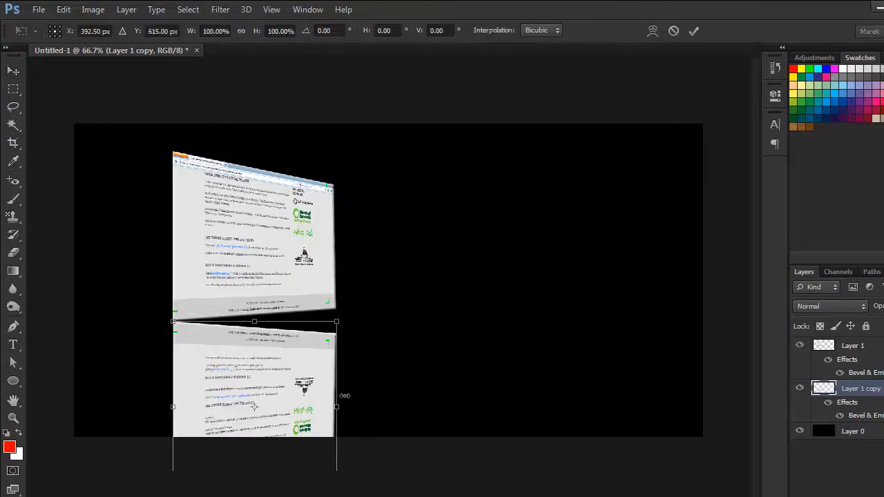
pyautogui.rightClick(302, 391)
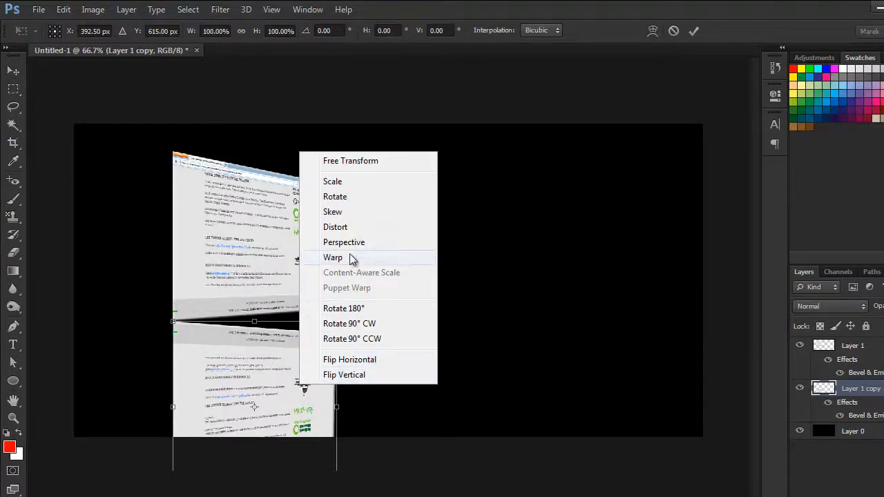
pyautogui.click(357, 217)
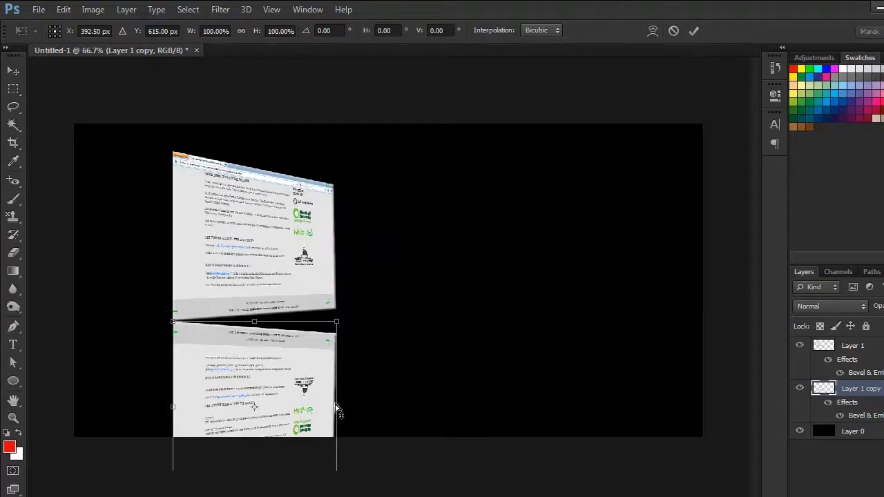
pyautogui.moveTo(336, 408); pyautogui.dragTo(338, 387)
pyautogui.press('Return')
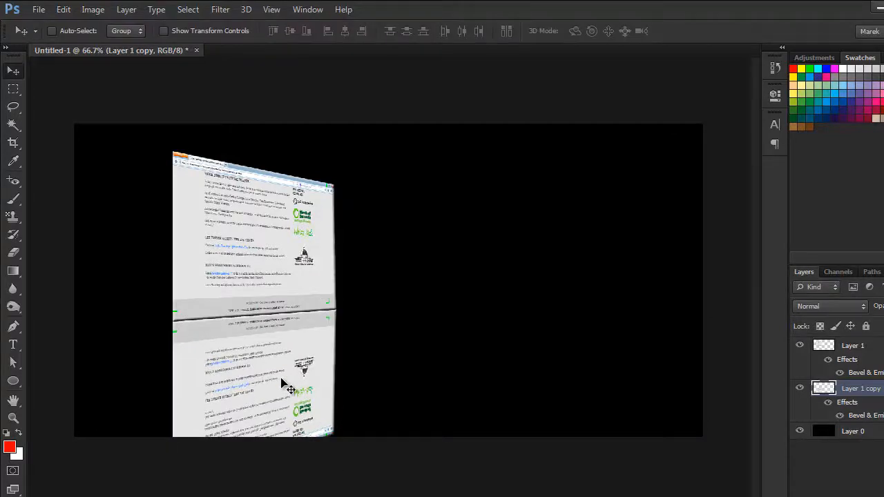
# Distort the reflection by pulling its lower-left corner inward and its lower-right corner outward and slightly up
pyautogui.hotkey('ctrl', 't')
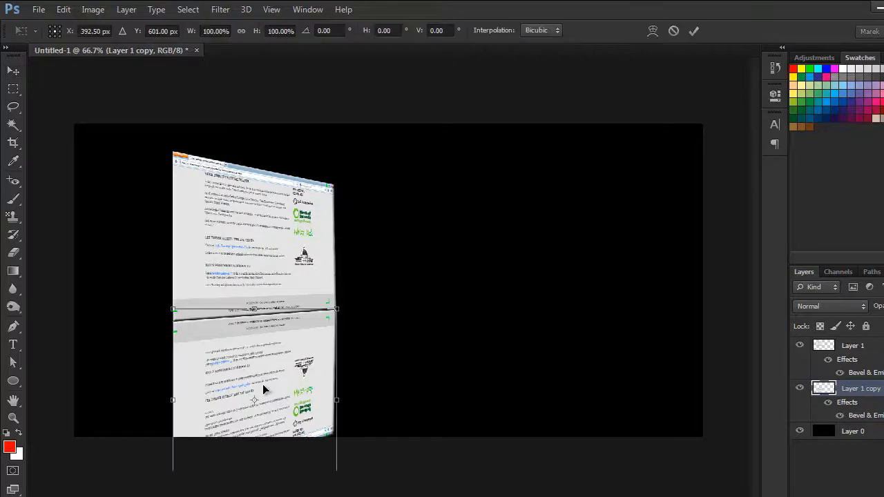
pyautogui.hotkey('ctrl', '-')
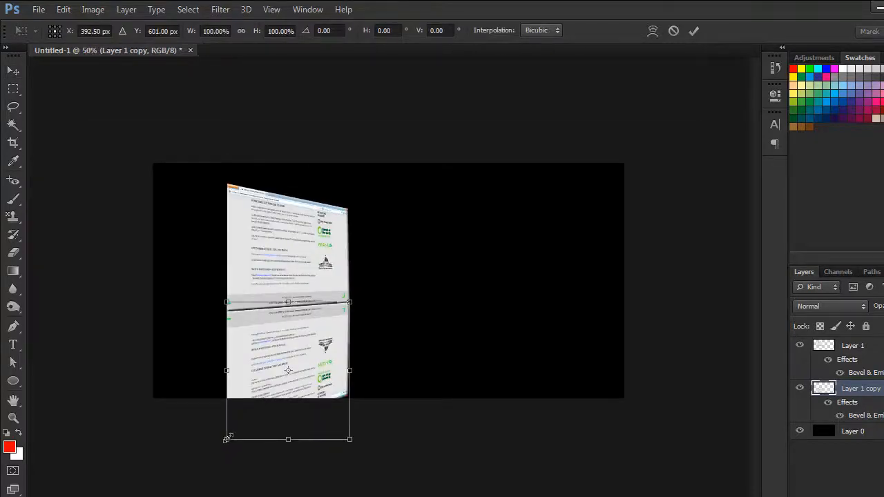
pyautogui.moveTo(228, 440); pyautogui.dragTo(251, 435)
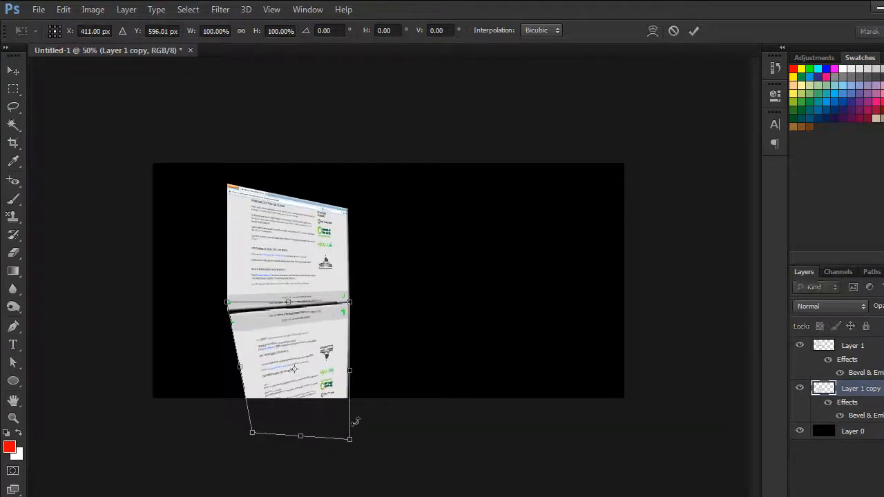
pyautogui.moveTo(350, 438); pyautogui.dragTo(365, 421)
pyautogui.press('Return')
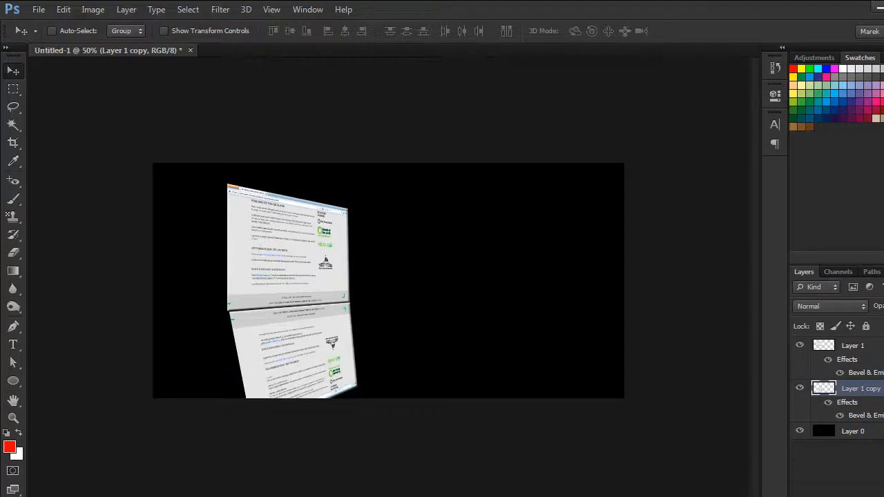
# Add a layer mask to Layer 1 copy and fade the reflection out downward with linear black-to-white gradients
pyautogui.click(852, 496)
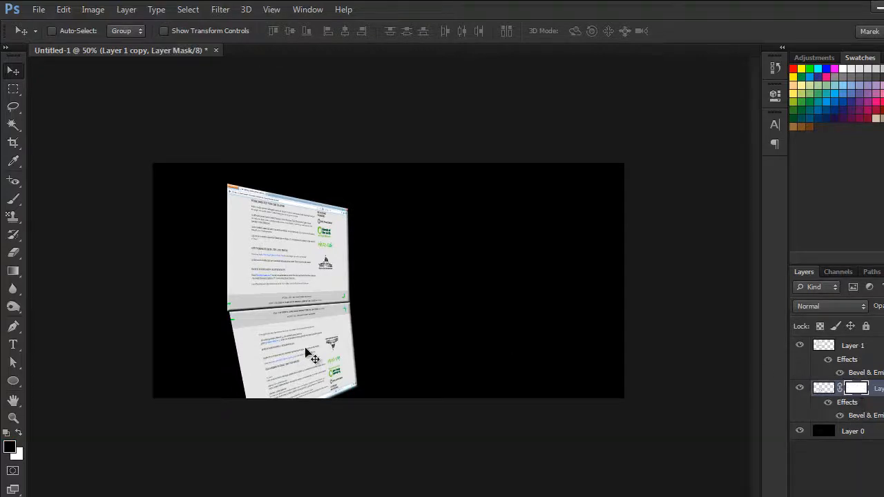
pyautogui.moveTo(13, 271); pyautogui.dragTo(80, 274)
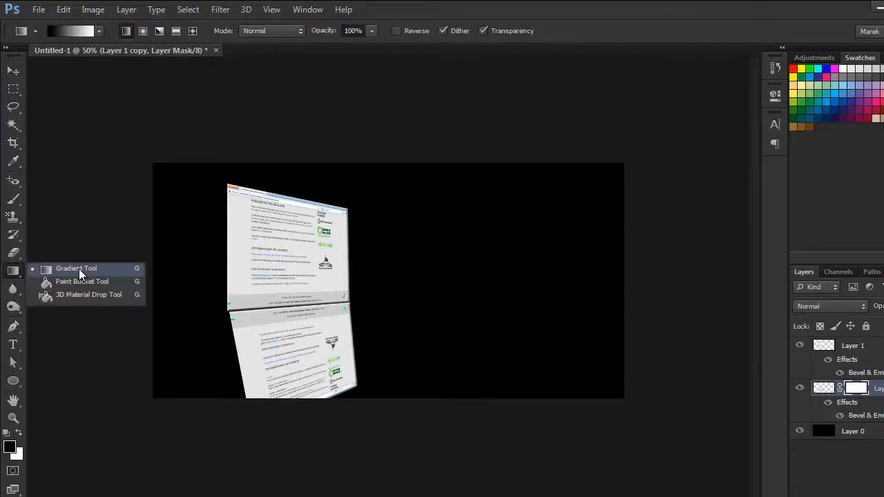
pyautogui.click(99, 30)
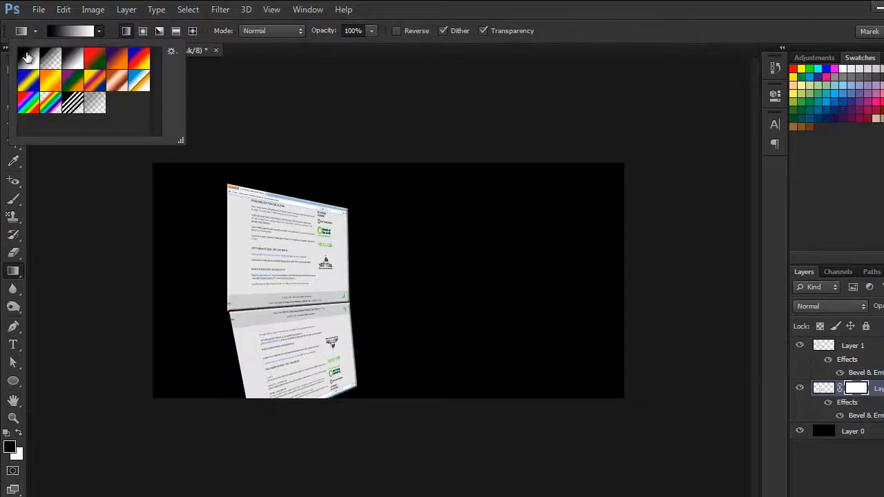
pyautogui.click(74, 61)
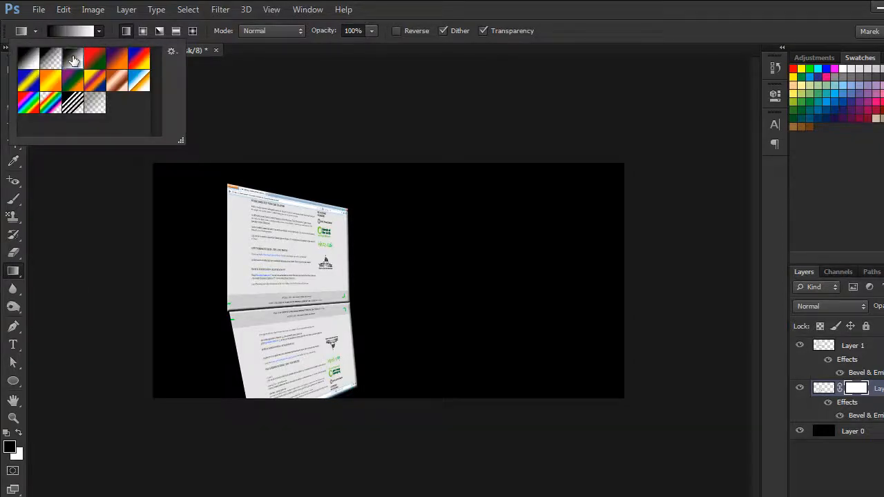
pyautogui.click(73, 60)
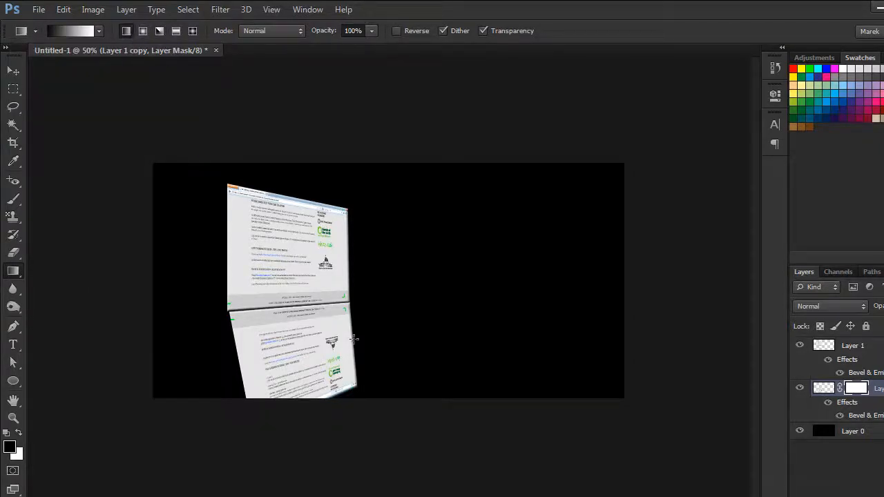
pyautogui.moveTo(319, 403); pyautogui.dragTo(298, 307)
pyautogui.moveTo(304, 385); pyautogui.dragTo(285, 305)
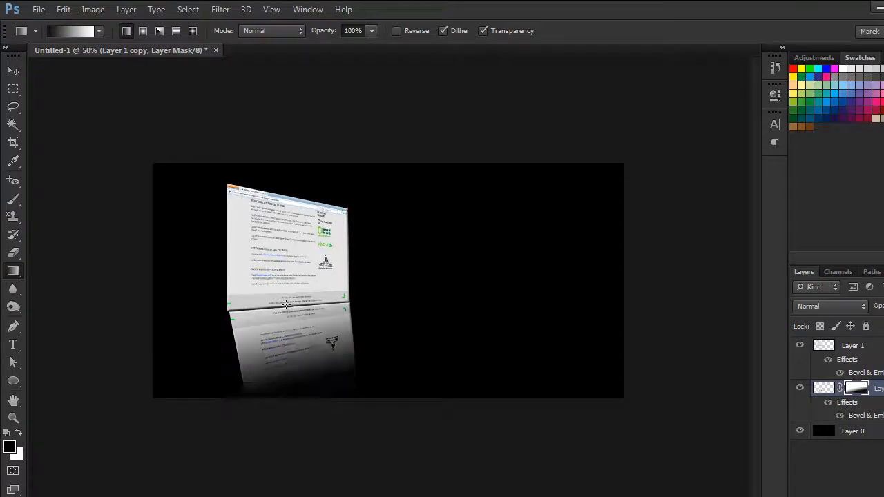
pyautogui.moveTo(296, 336); pyautogui.dragTo(275, 247)
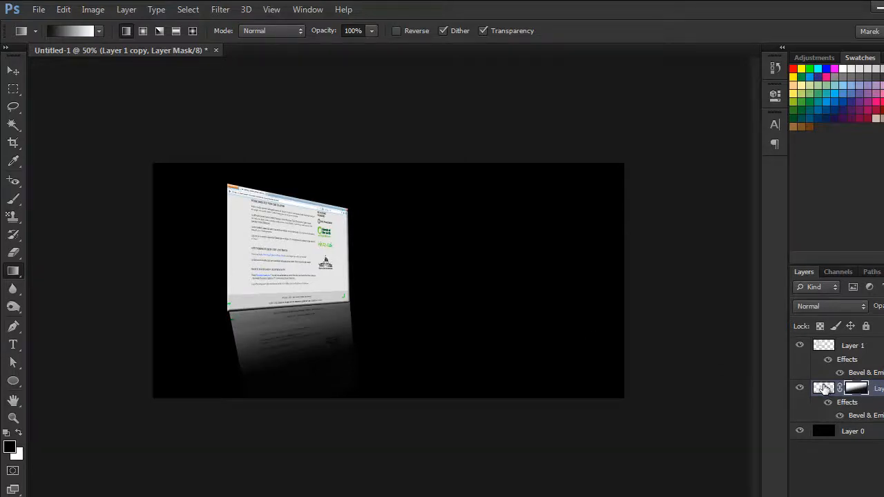
# Target the image of Layer 1 copy instead of its mask, blur the reflection, and switch to the Move tool
pyautogui.click(824, 389)
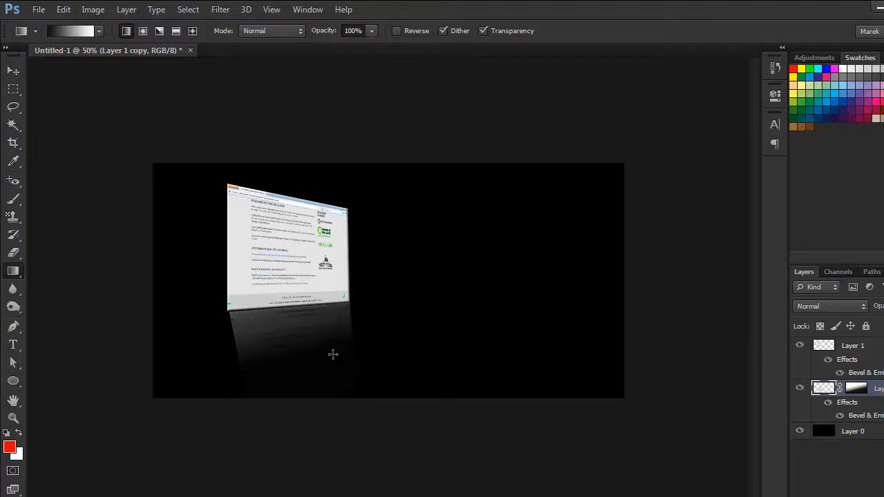
pyautogui.press('v')
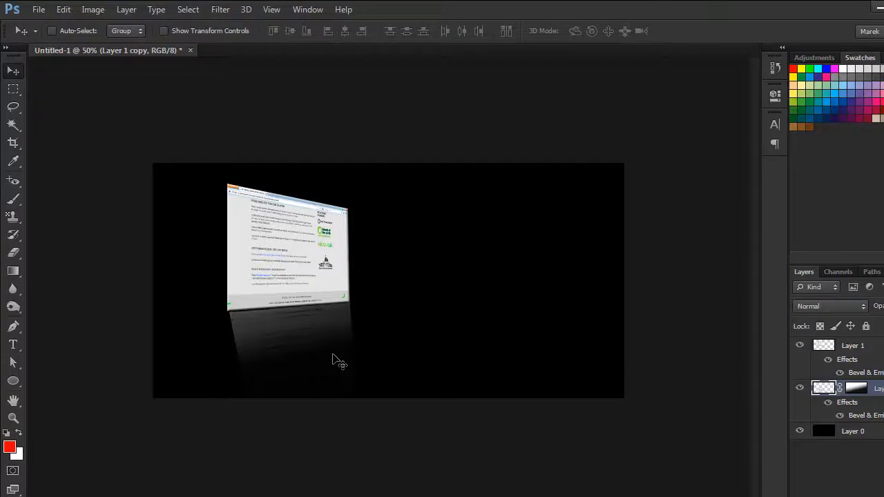